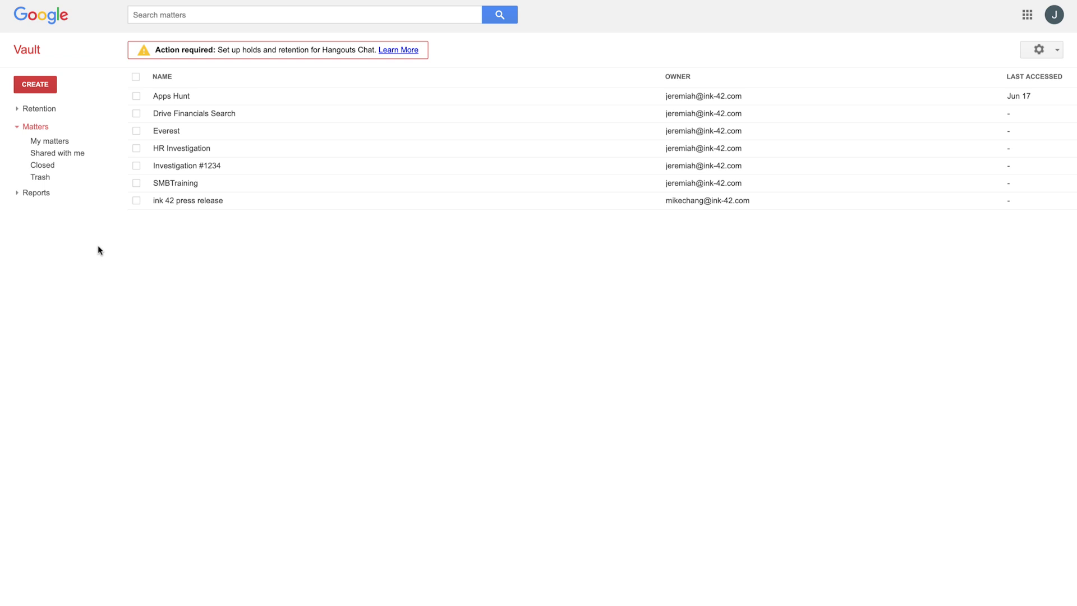
Enable the default retention rule for Drive from the Retention page.
click(39, 108)
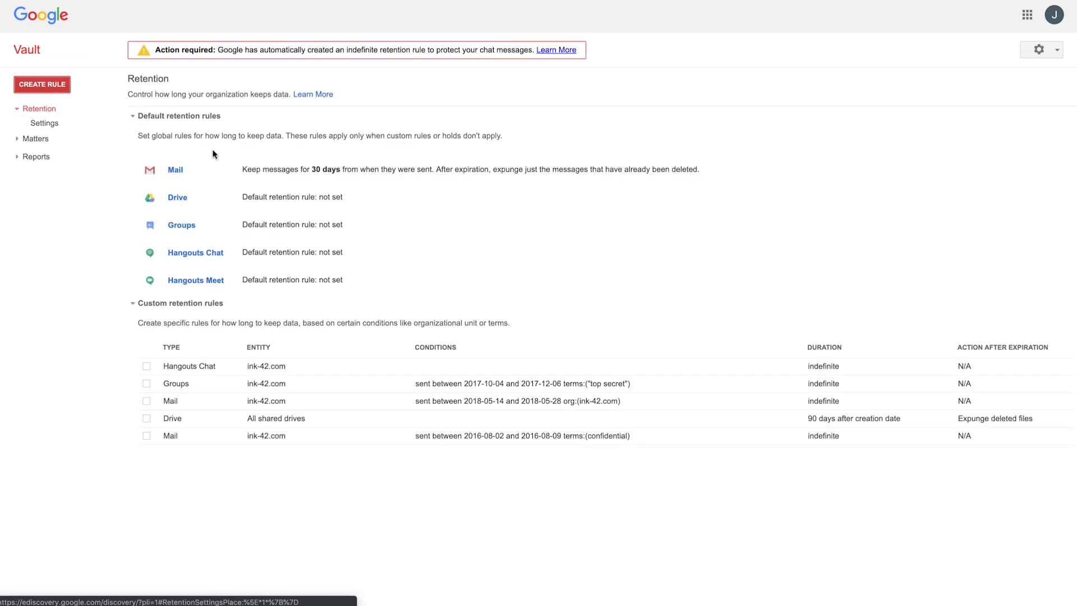
mouse_move(295, 197)
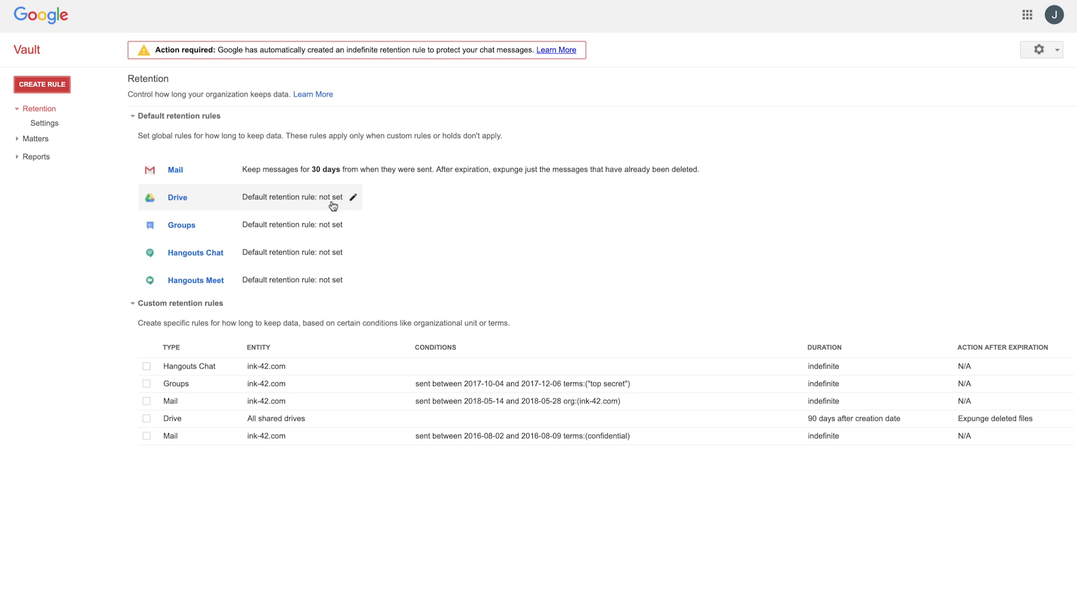
click(353, 199)
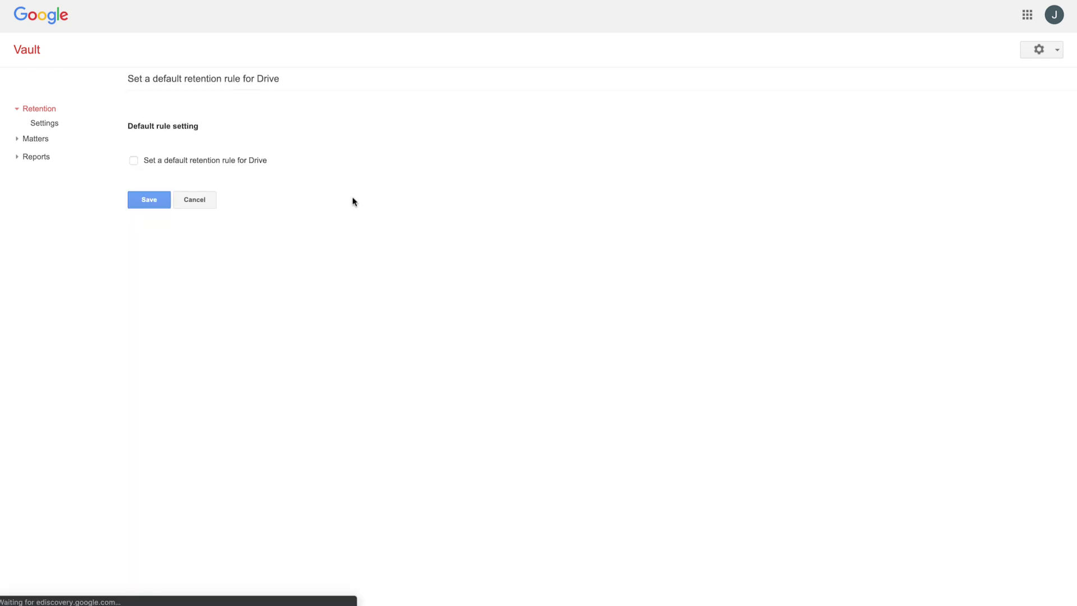
click(133, 160)
Keep Drive files 1826 days counted from creation, then expunge all files.
click(133, 264)
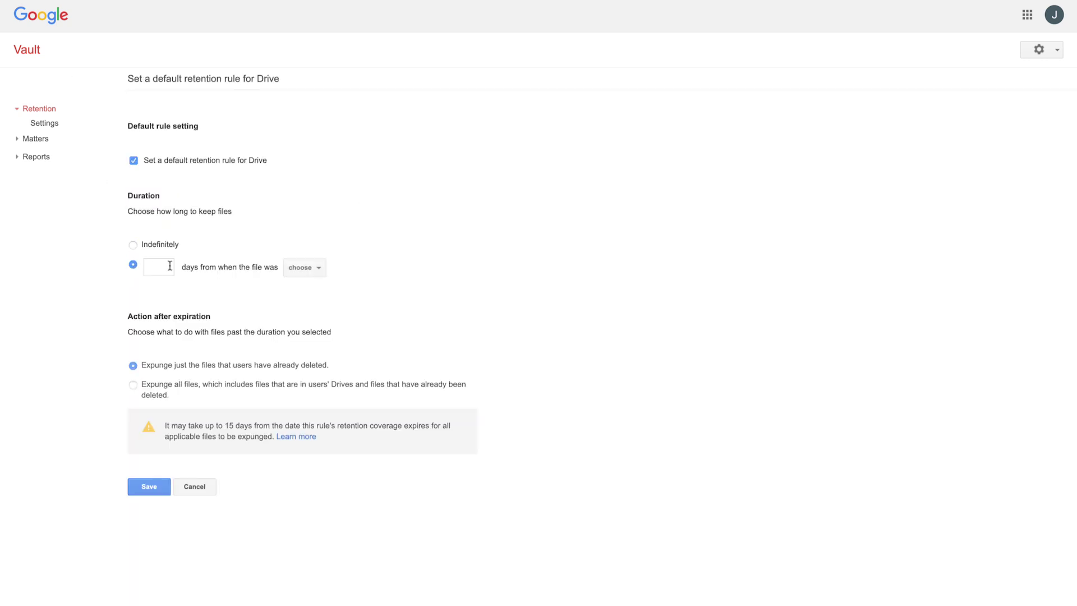
click(170, 266)
text(1826)
click(315, 268)
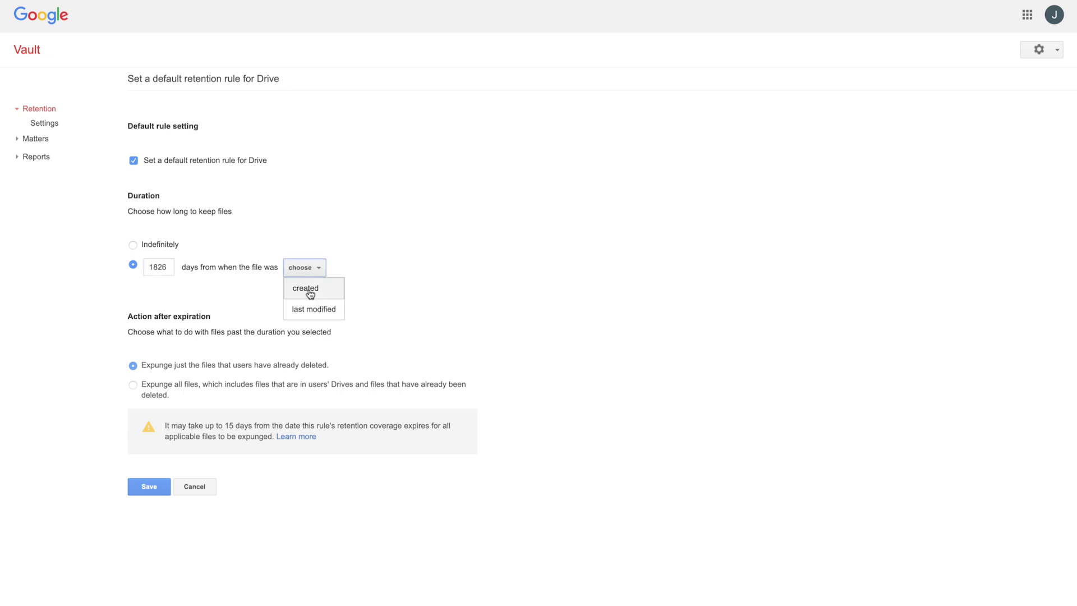
click(309, 289)
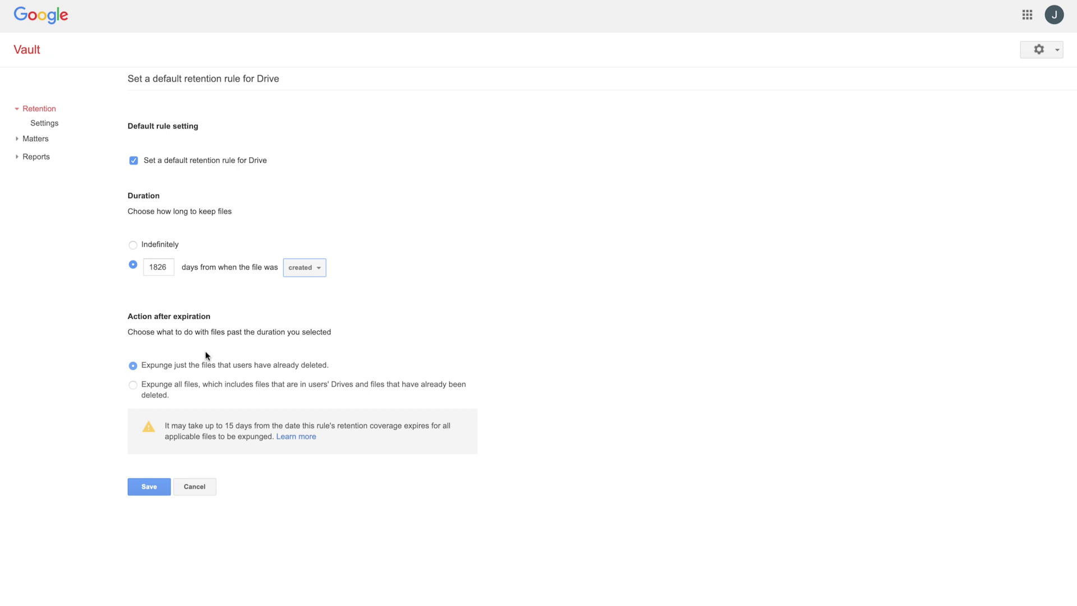
click(133, 386)
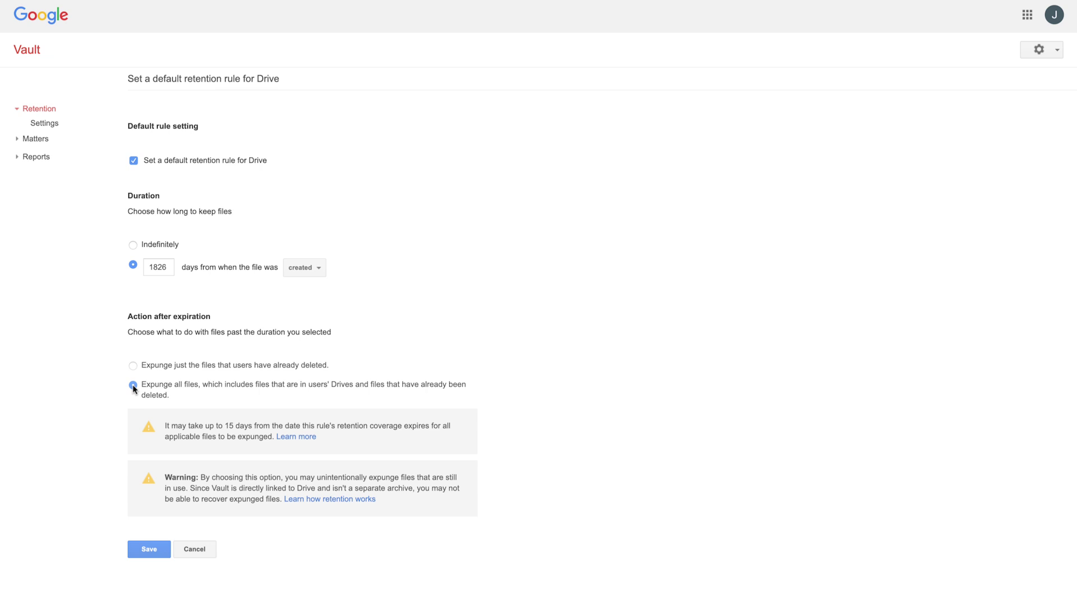
Save the Drive rule, tick all three acknowledgement checkboxes, and confirm.
click(145, 550)
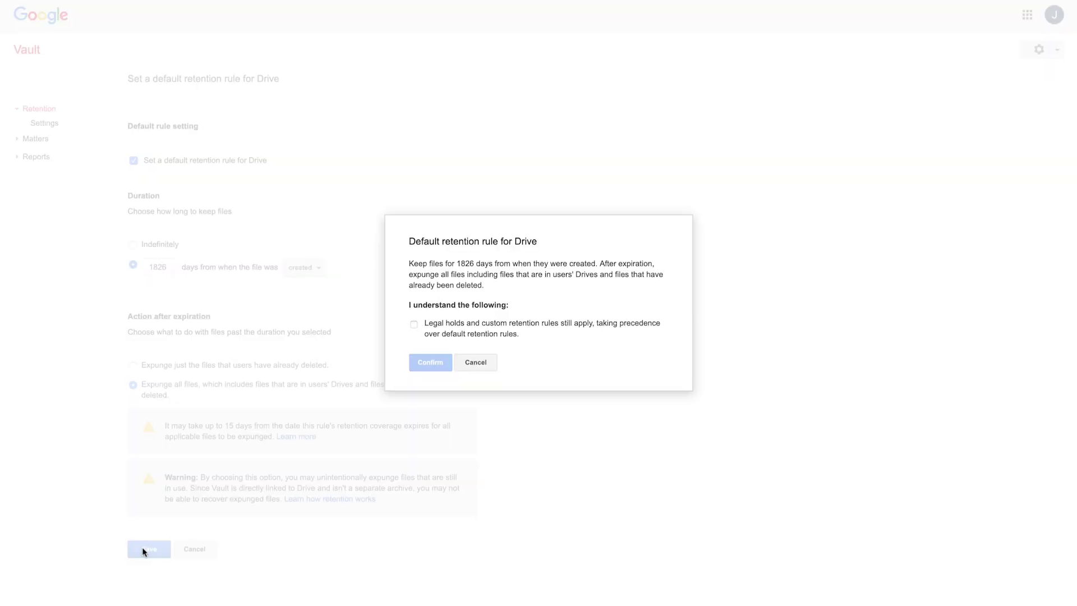
click(414, 327)
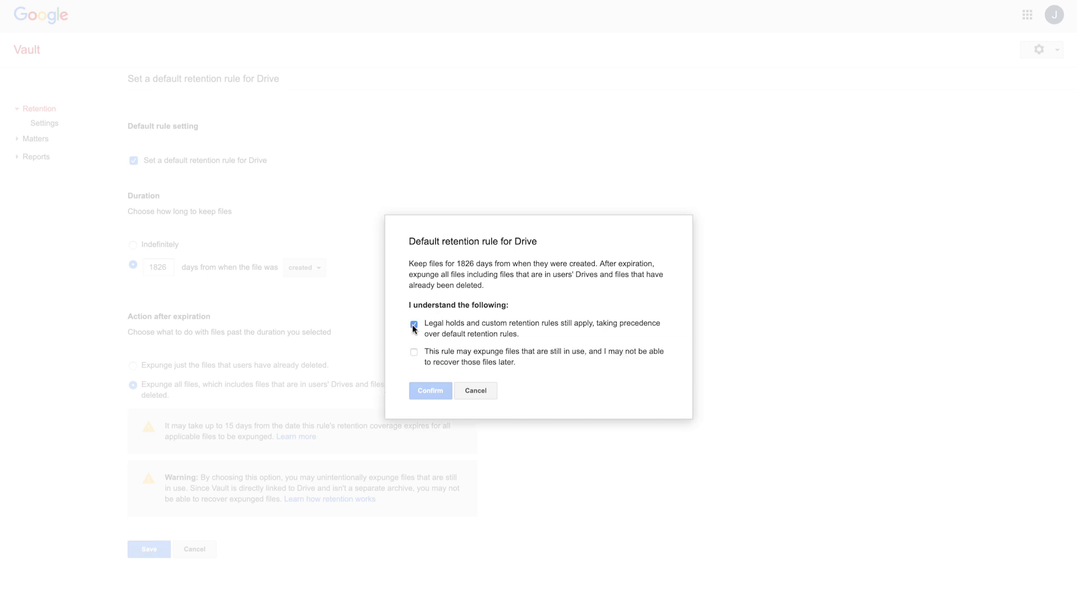
click(413, 353)
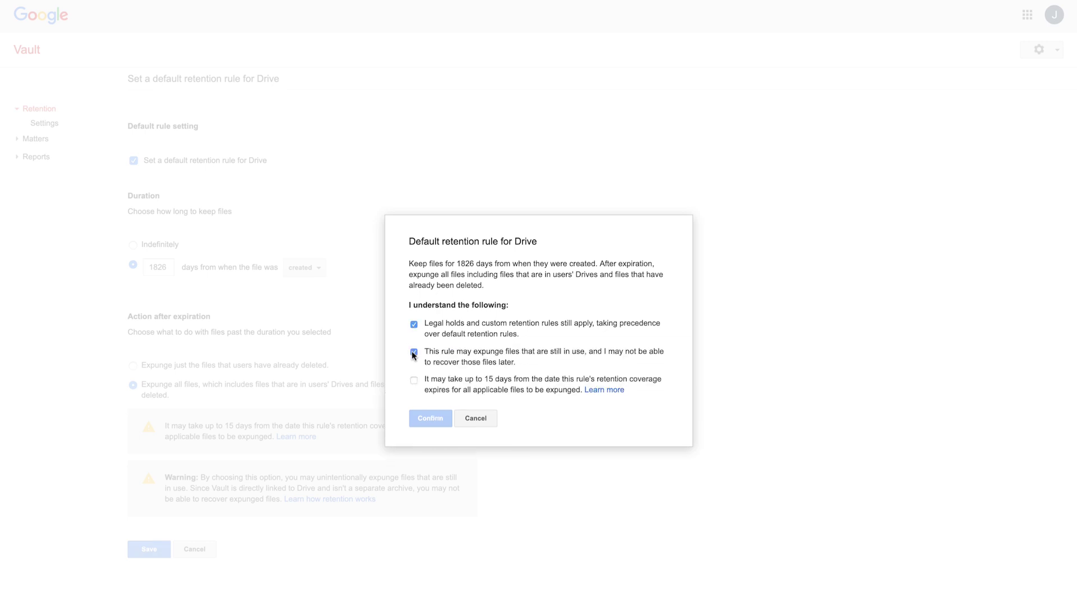
click(414, 379)
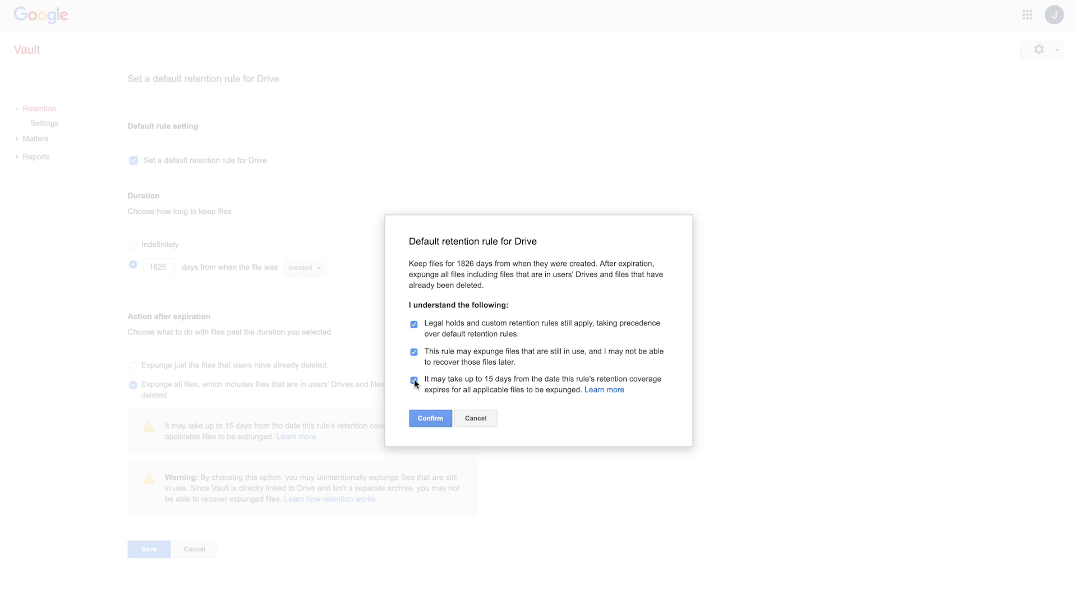
click(429, 417)
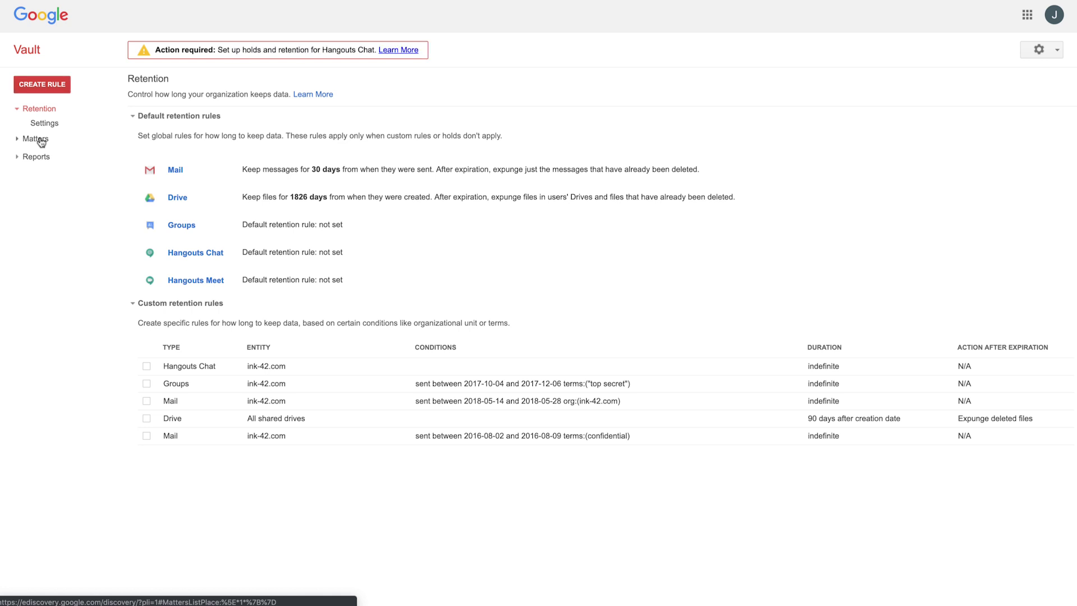
Switch to the Matters list.
click(41, 142)
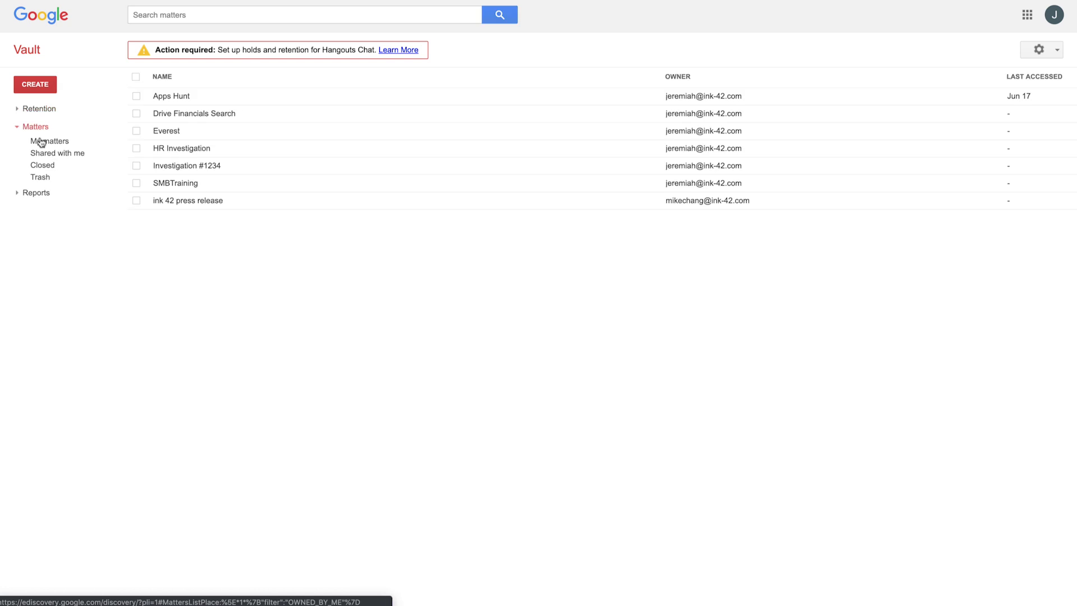
Create a new matter named 'Secret Formula'.
click(33, 88)
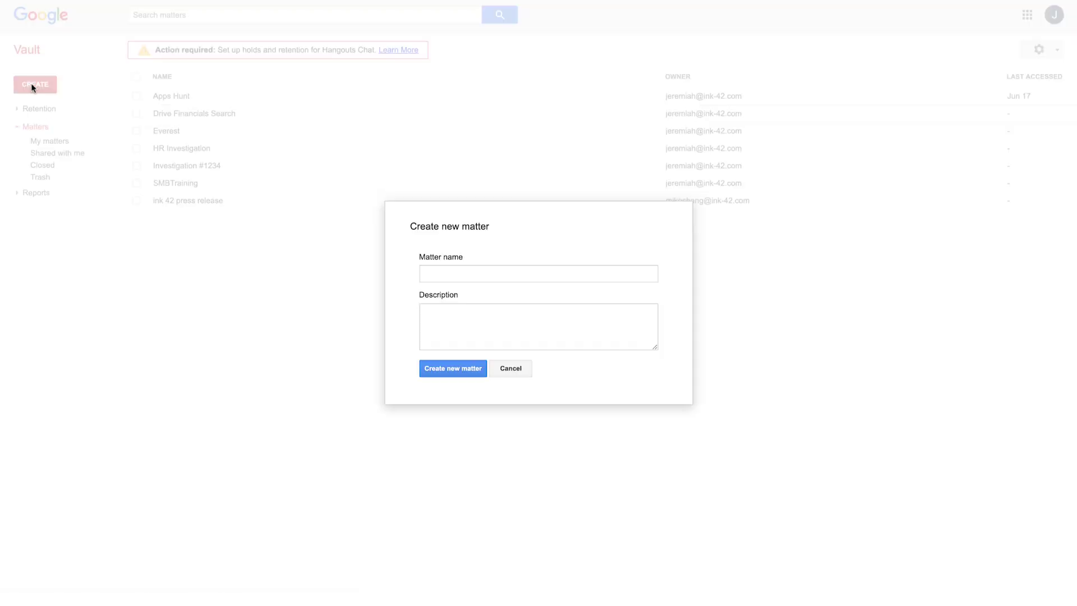
click(422, 273)
text(Secr)
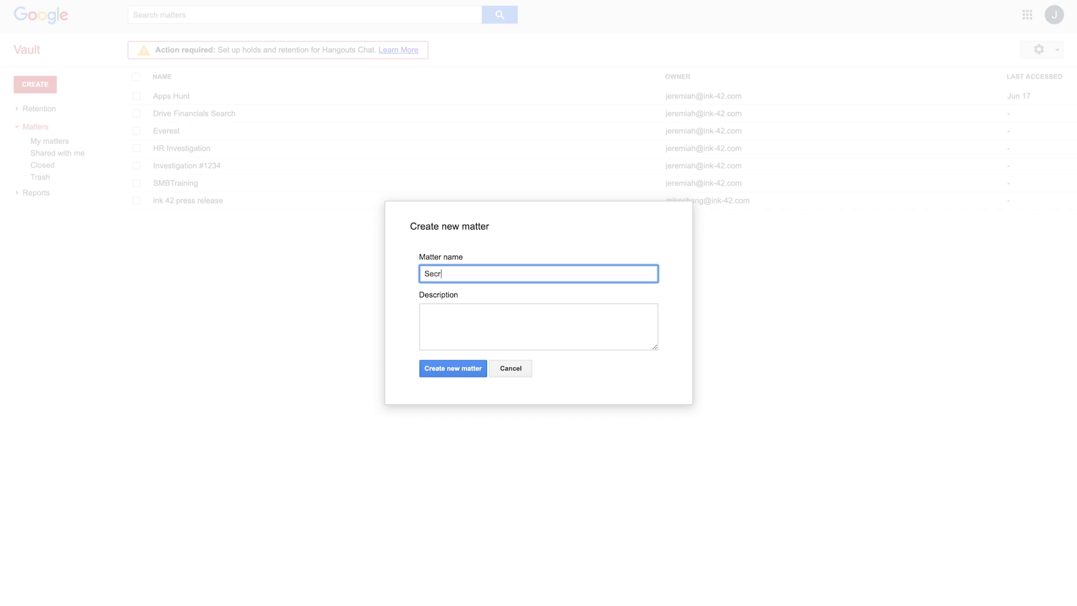
text(et Formul)
text(A)
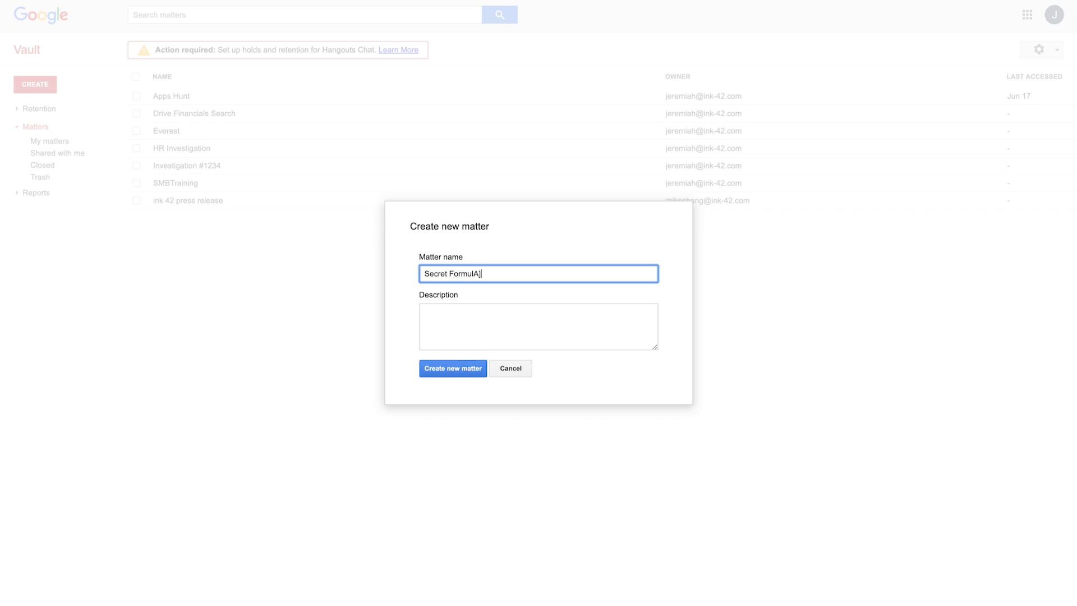
key(BackSpace)
text(a)
click(464, 372)
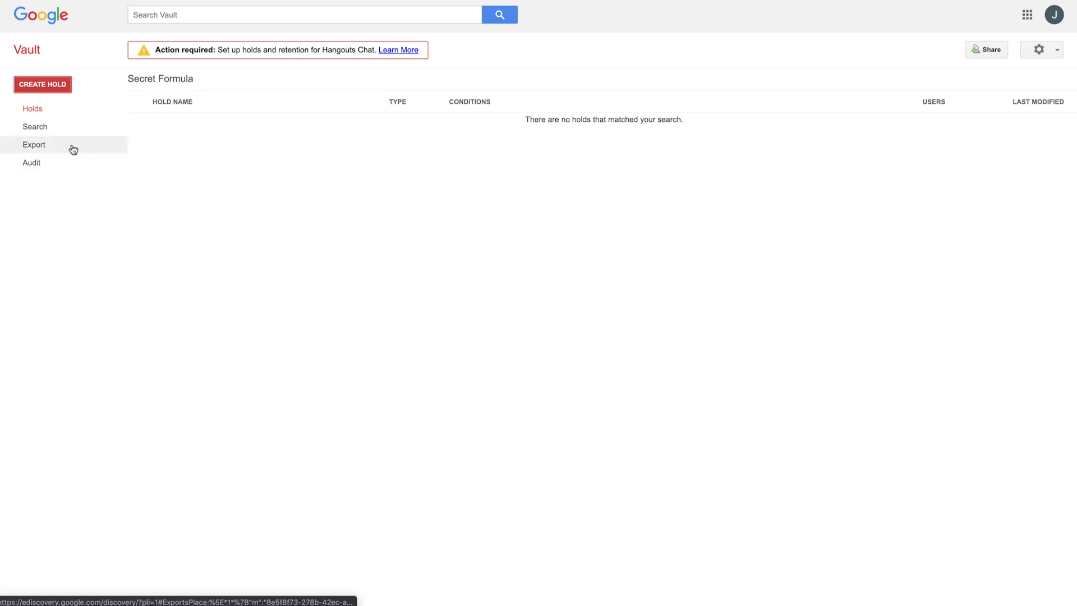
Start a new hold named 'Secret Formula'.
click(52, 89)
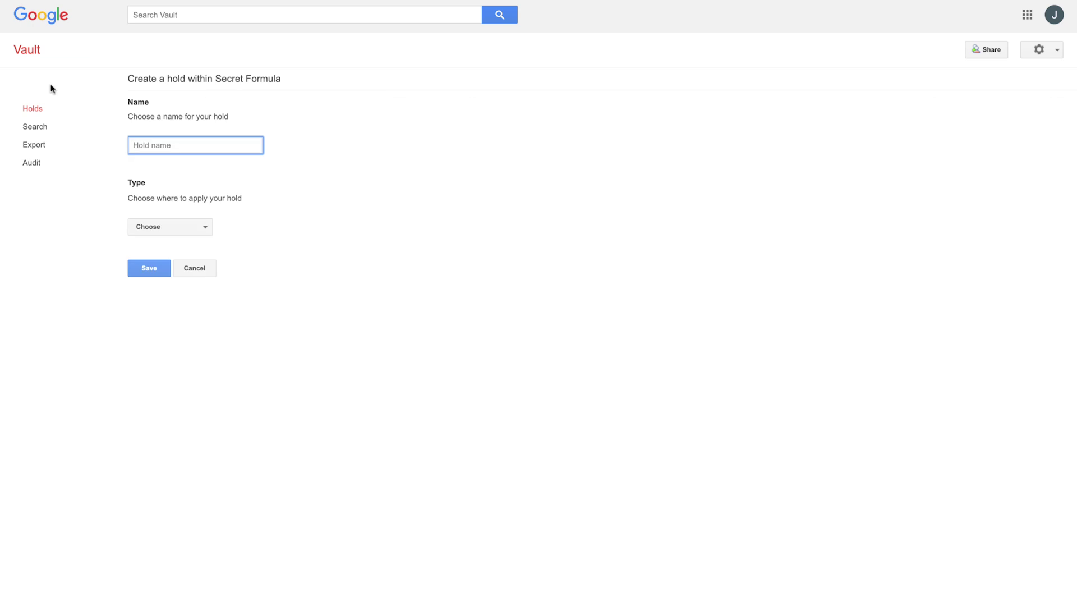
text(Secr)
text(et Formul)
text(a)
key(BackSpace)
text(a)
click(176, 232)
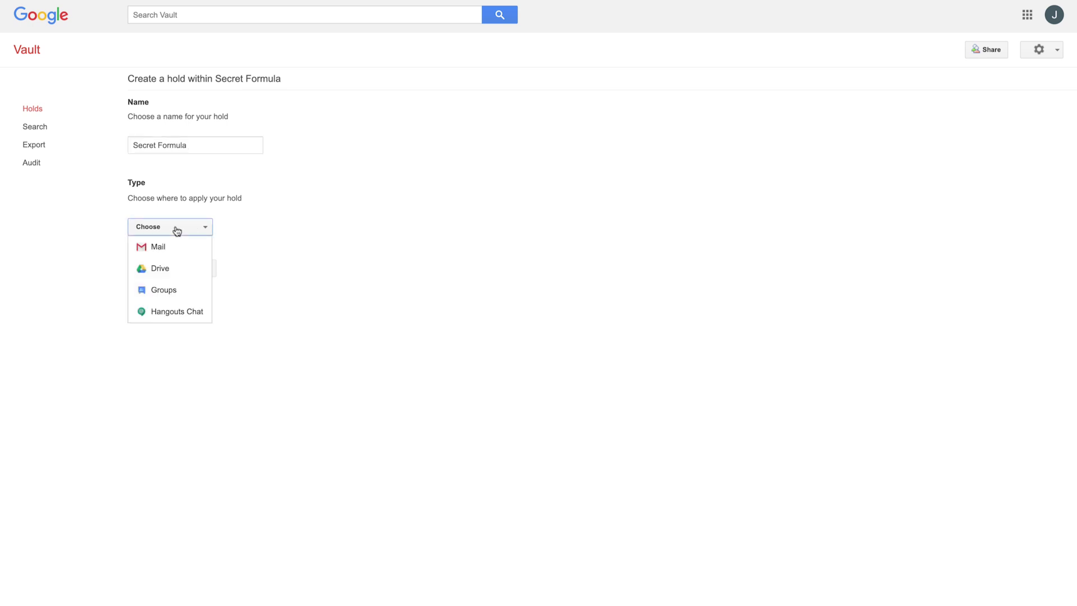
click(166, 270)
click(168, 348)
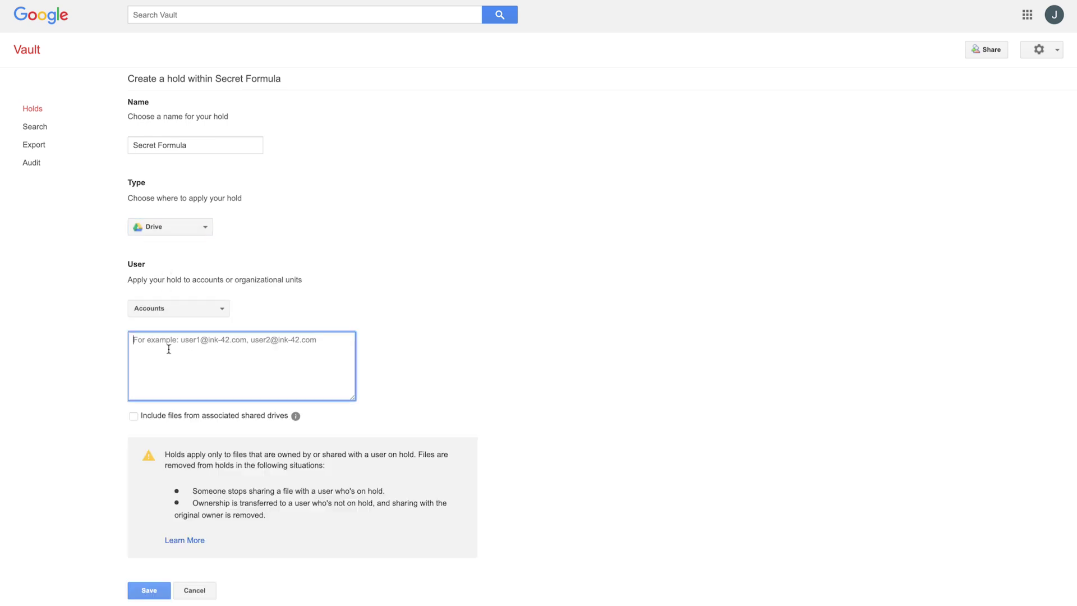
text(ashley)
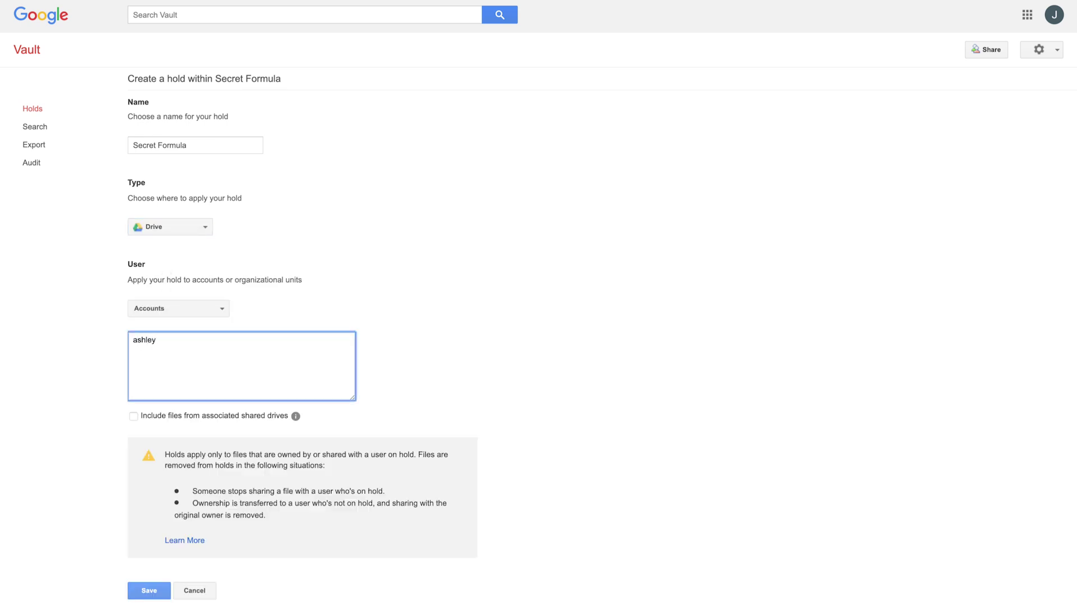
key(Return)
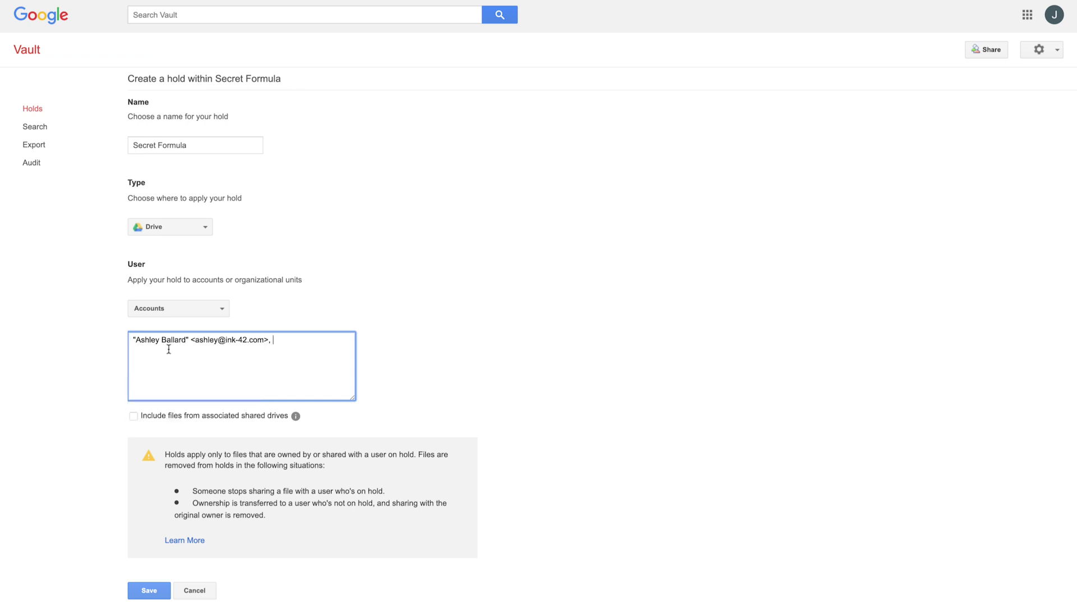
click(148, 592)
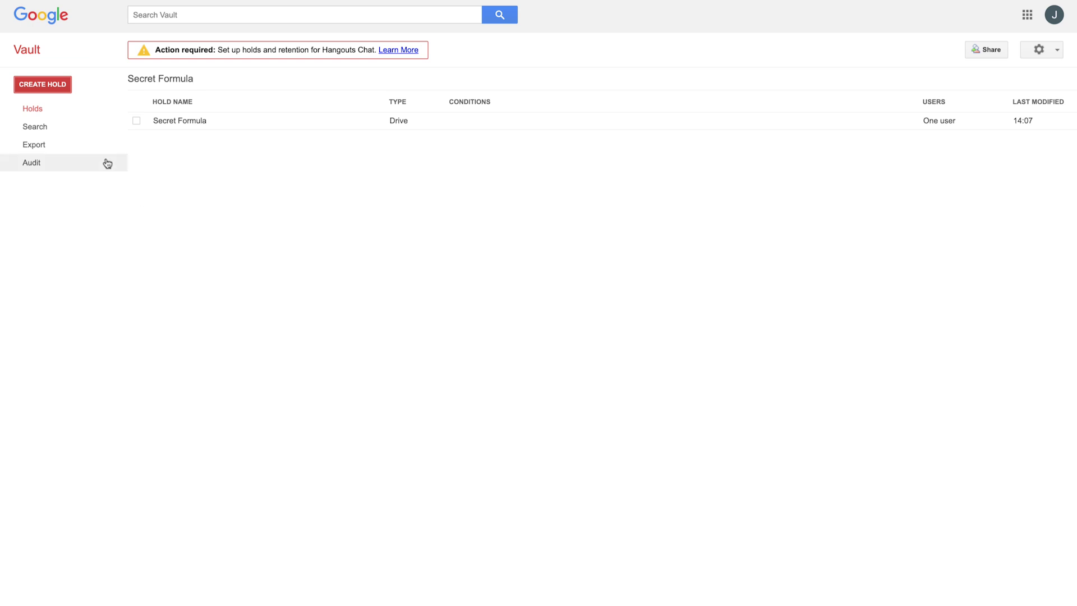
click(30, 131)
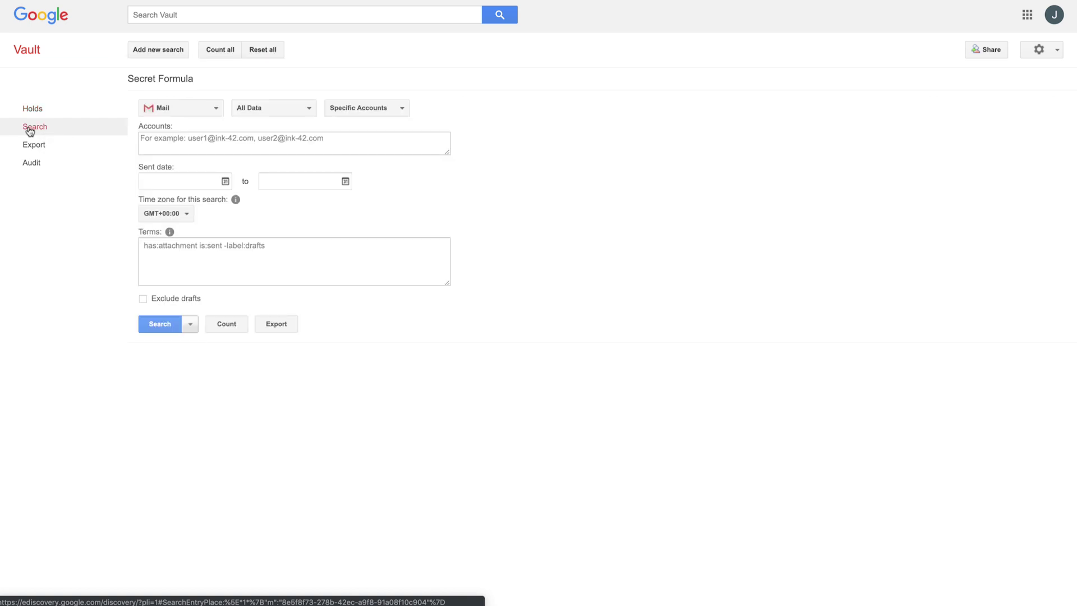
click(205, 110)
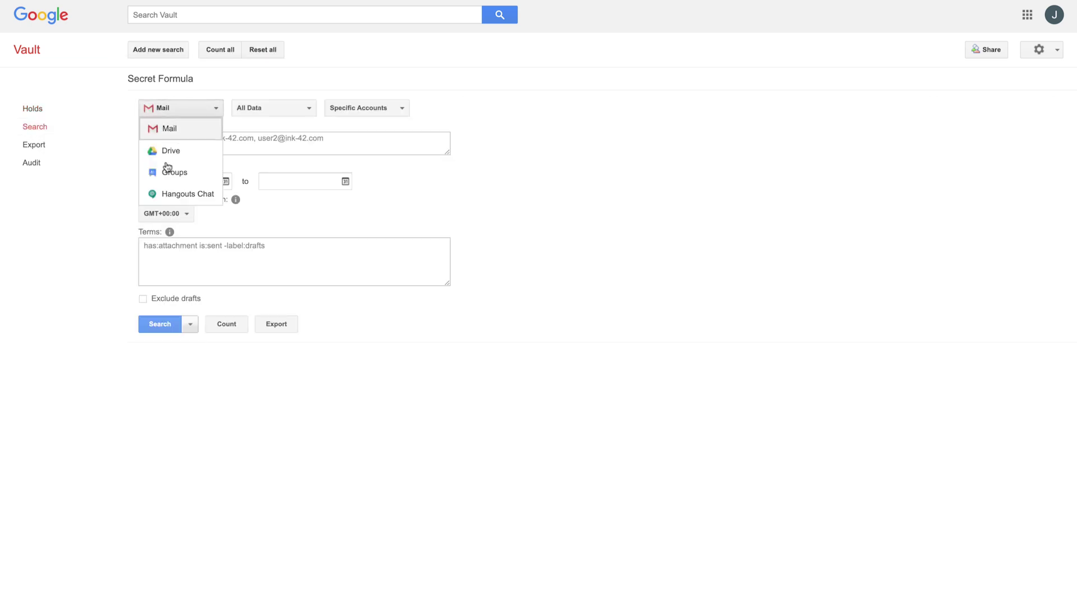
click(169, 153)
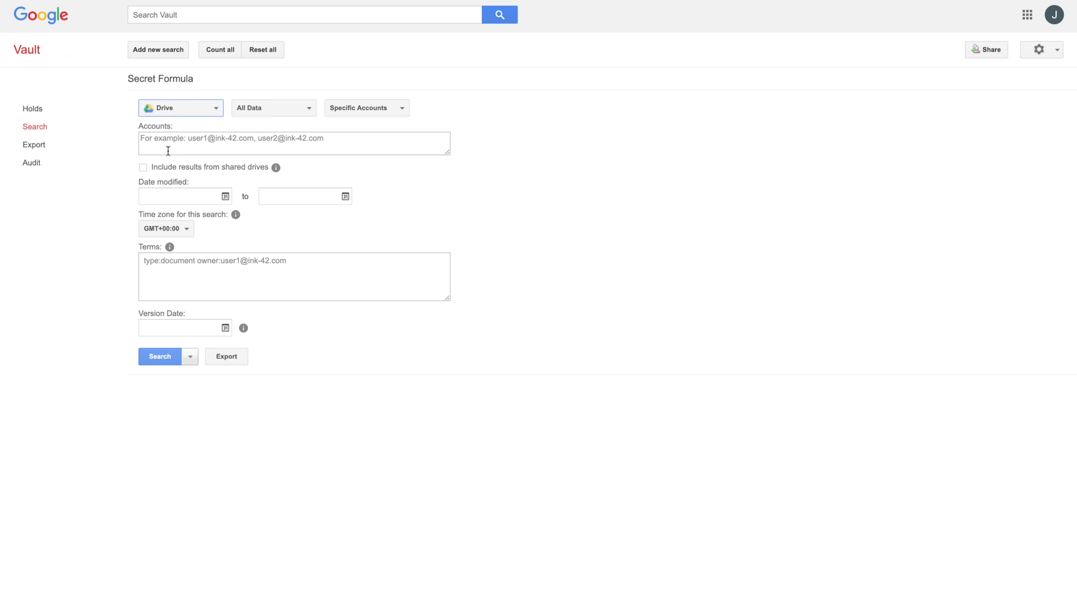
click(202, 140)
text(ash)
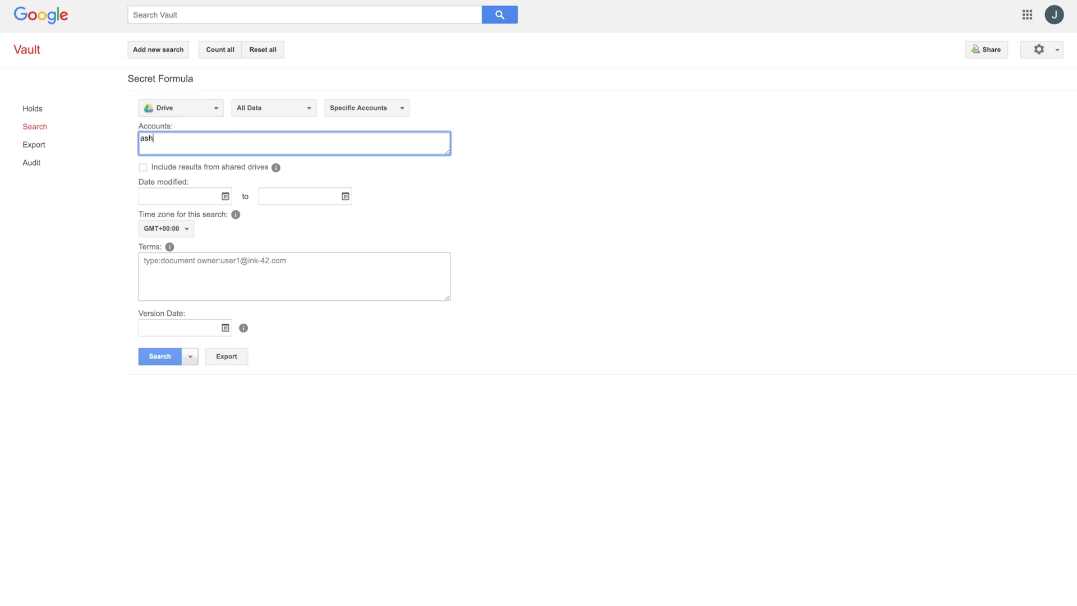
text(ley)
key(Return)
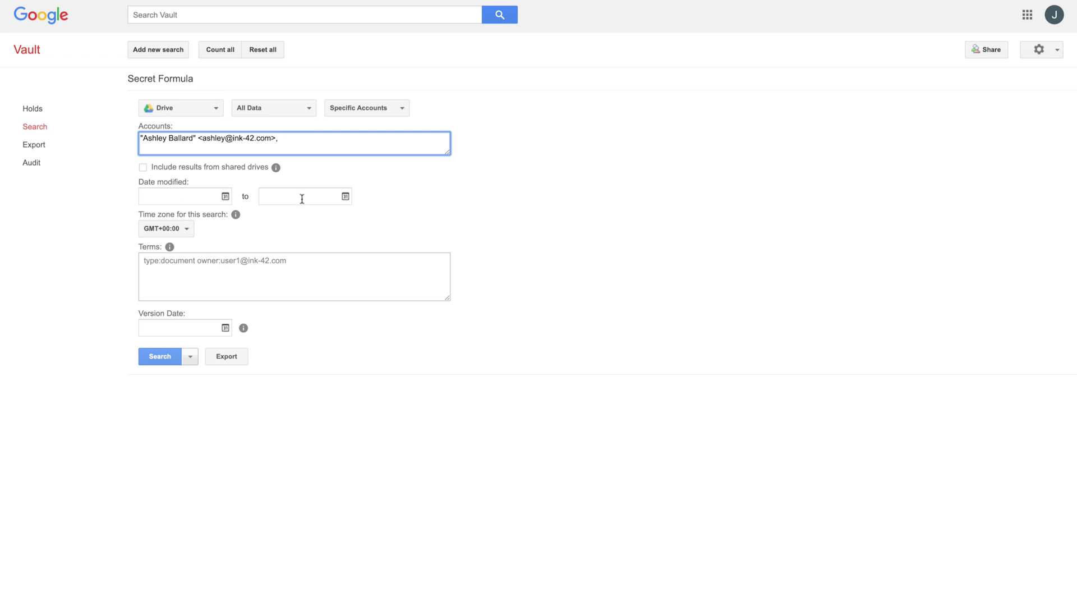
click(169, 271)
text(s)
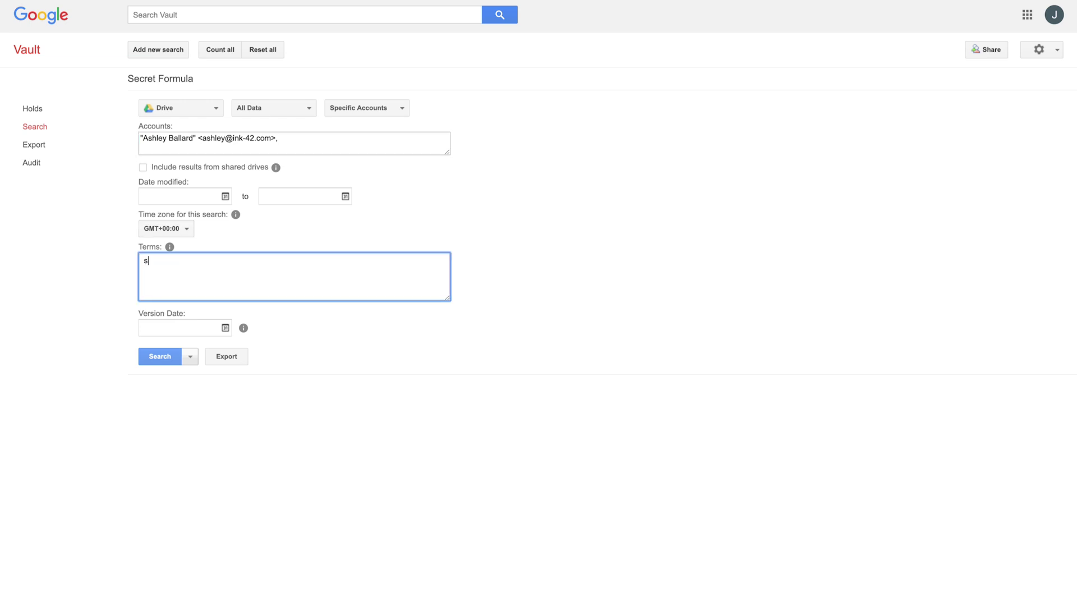
text(formul)
text(a)
click(159, 357)
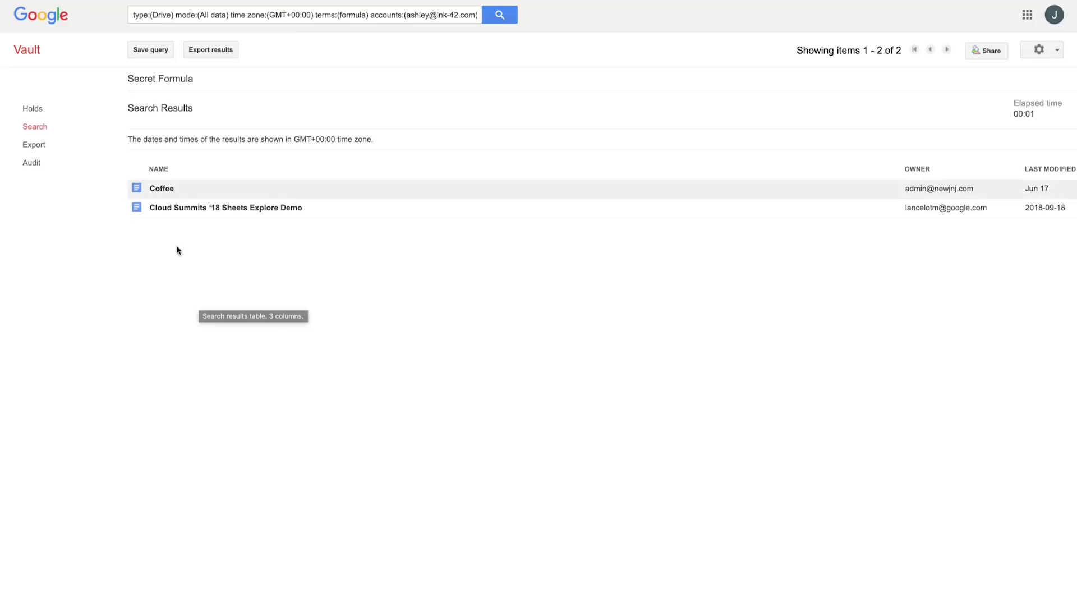
Preview the Coffee document down to its Specifications page, then close it.
click(161, 189)
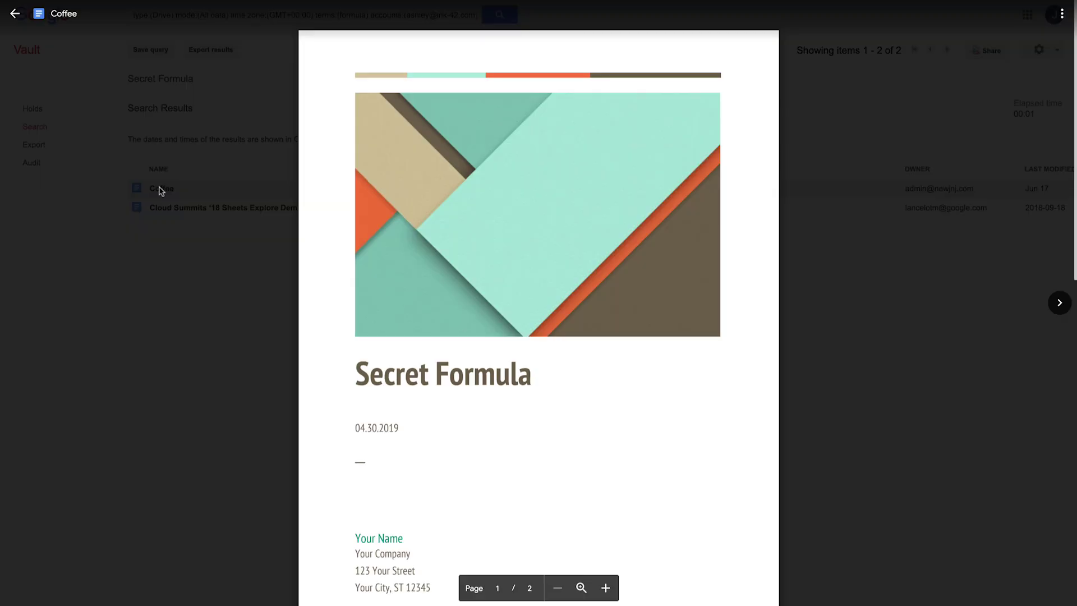
scroll(464, 348, down, 2)
scroll(464, 348, down, 3)
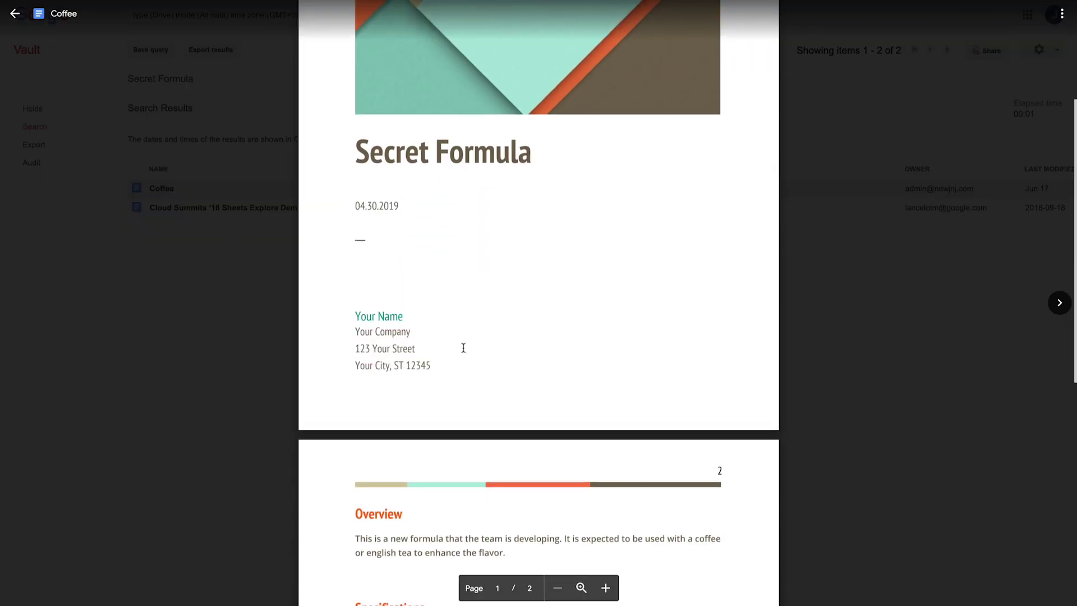
scroll(464, 348, down, 5)
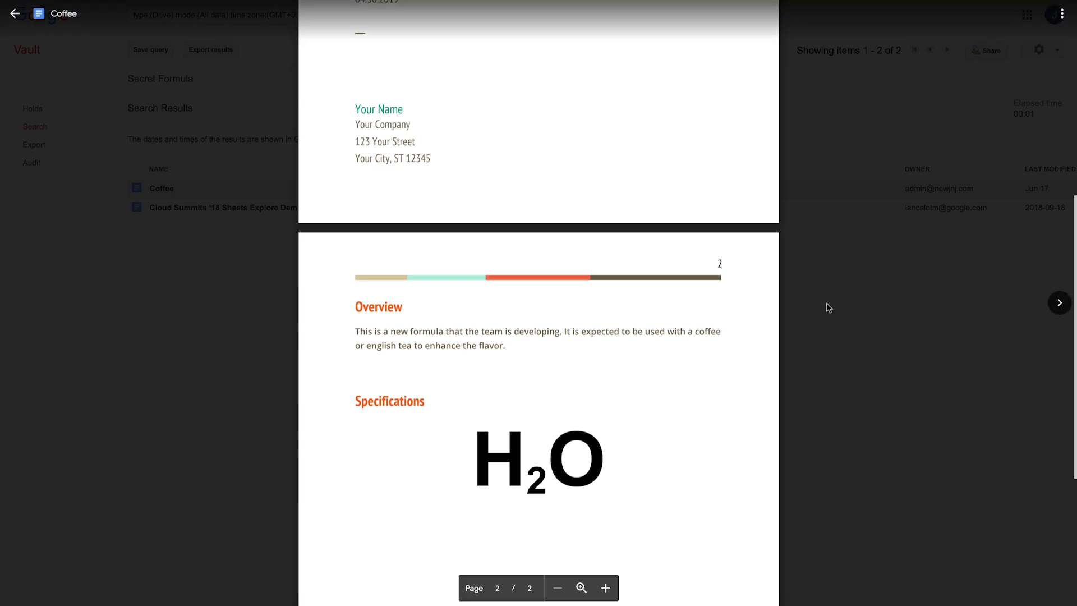
click(829, 307)
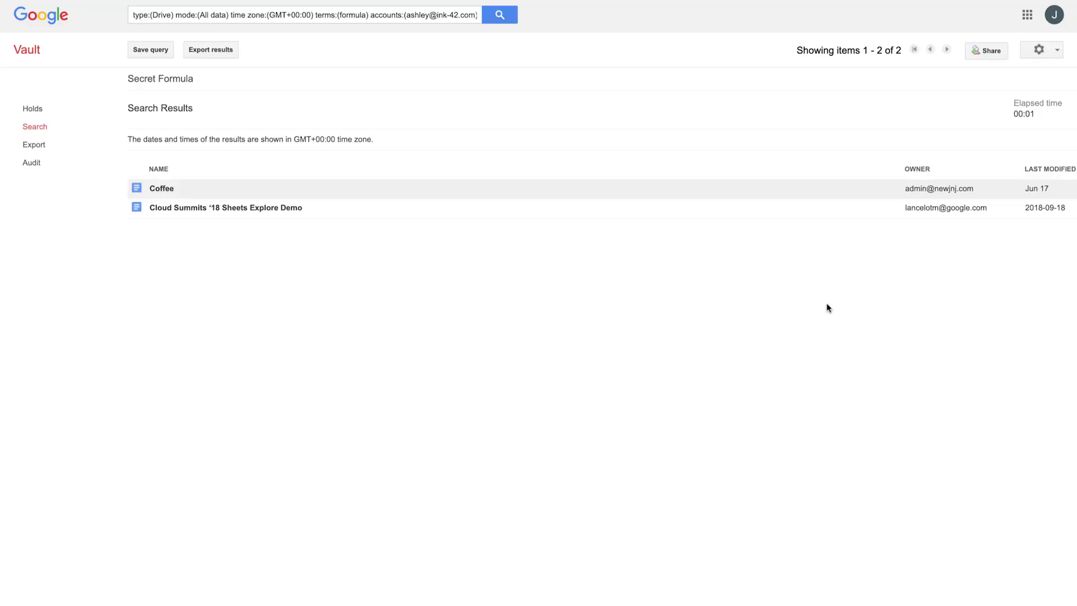
Export the search results as 'SecretFormula' with No preference data region.
click(211, 54)
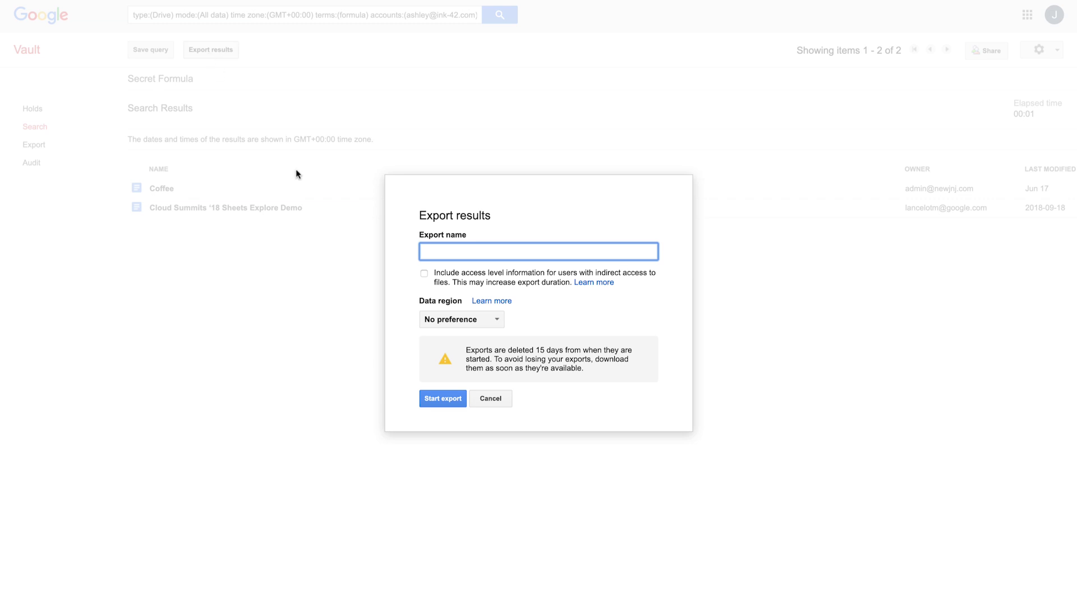
text(Se)
text(cretFormul)
text(A)
key(BackSpace)
text(a)
click(457, 319)
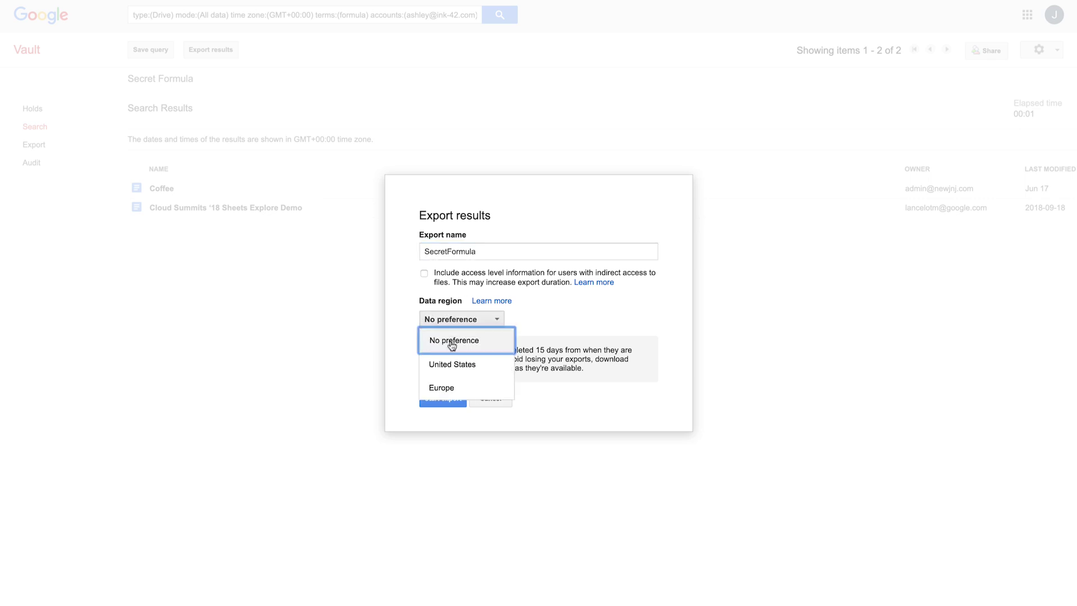
click(452, 342)
click(441, 399)
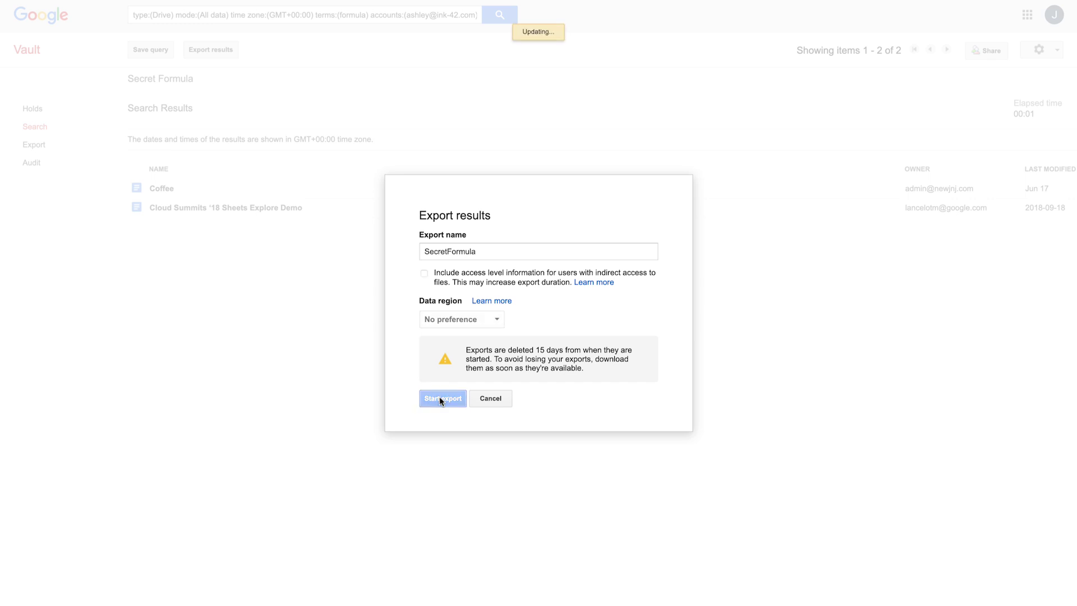